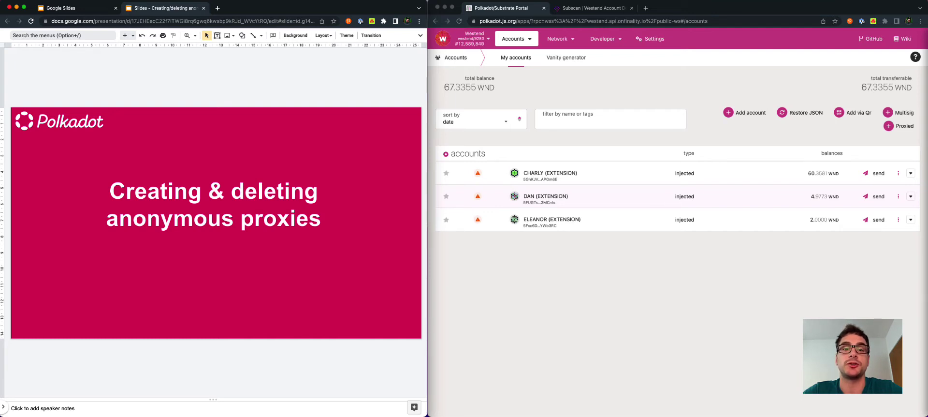
# Scroll to the 'Creating & deleting anonymous proxies' diagram slide.
pyautogui.scroll(-2, 321, 279)
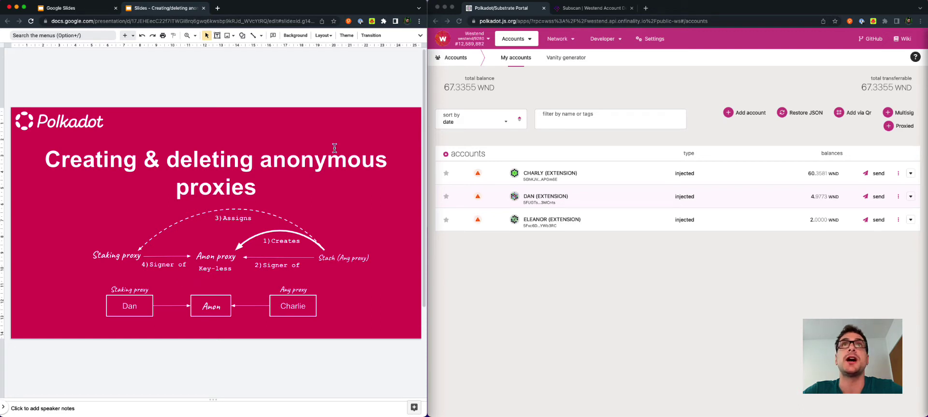
# Compose a proxy.anonymous extrinsic sent from CHARLY on the Extrinsics page.
pyautogui.click(685, 13)
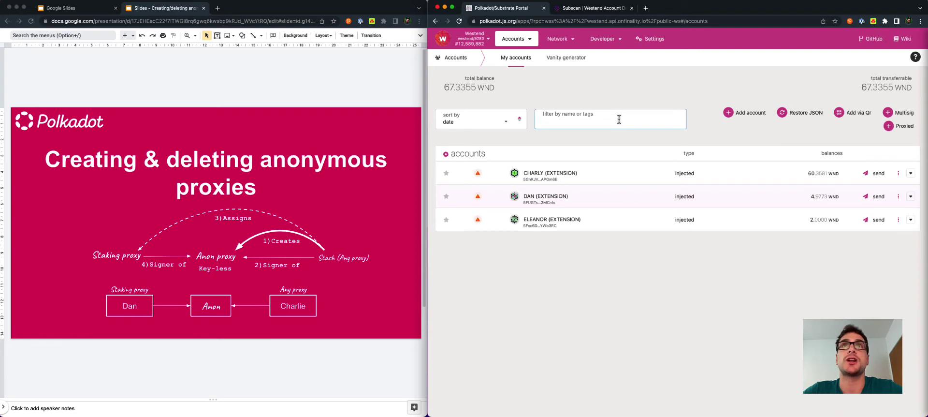
pyautogui.moveTo(617, 41)
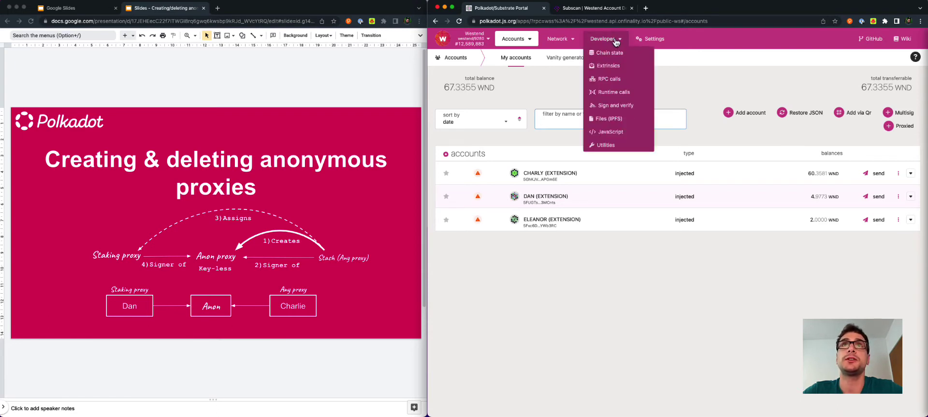
pyautogui.click(610, 67)
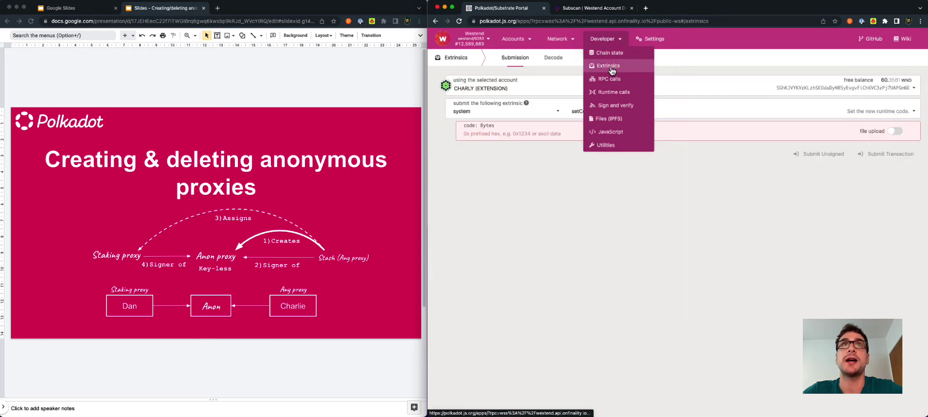
pyautogui.click(548, 88)
pyautogui.click(509, 120)
pyautogui.click(539, 114)
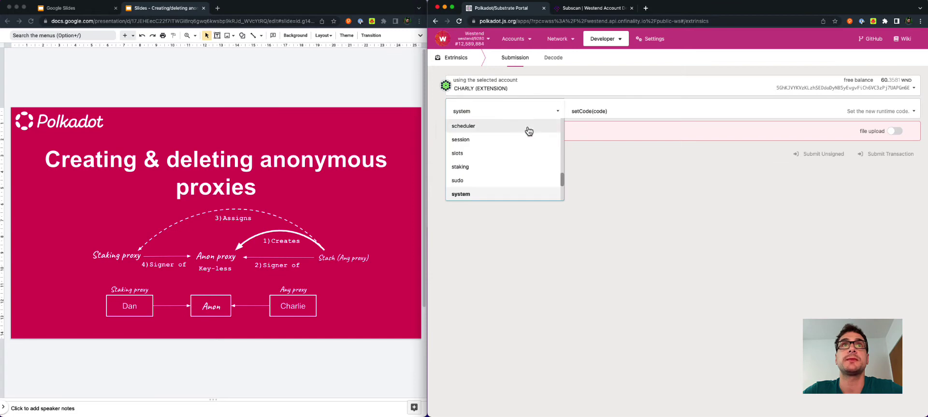
pyautogui.scroll(3, 506, 162)
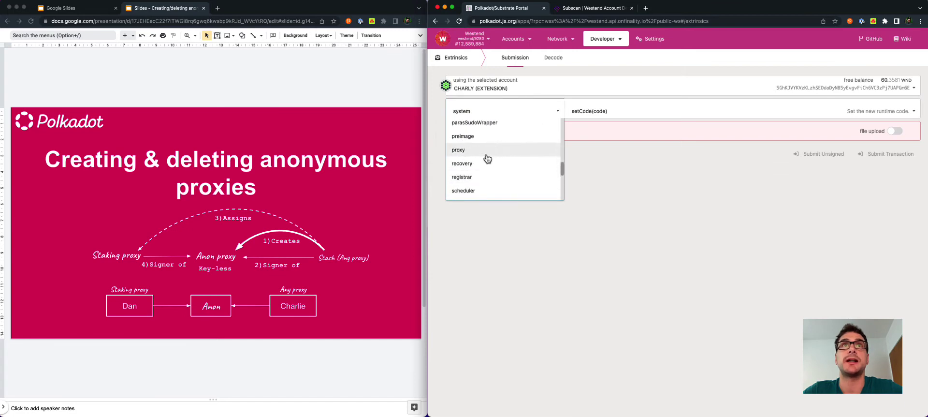
pyautogui.click(486, 153)
pyautogui.click(582, 113)
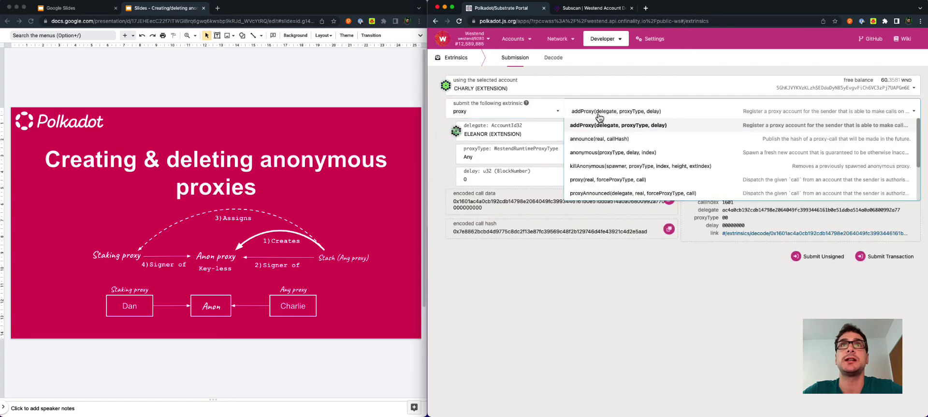
pyautogui.click(603, 153)
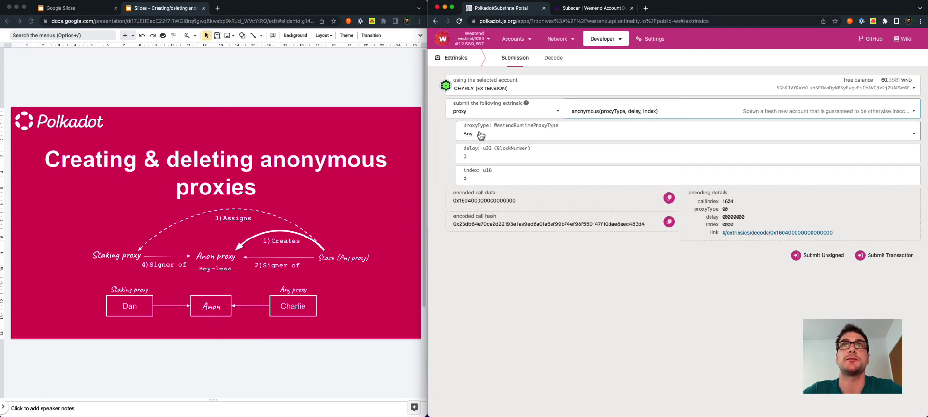
# Sign and submit the anonymous (Any, delay 0, index 0) transaction, then return to My accounts.
pyautogui.click(885, 261)
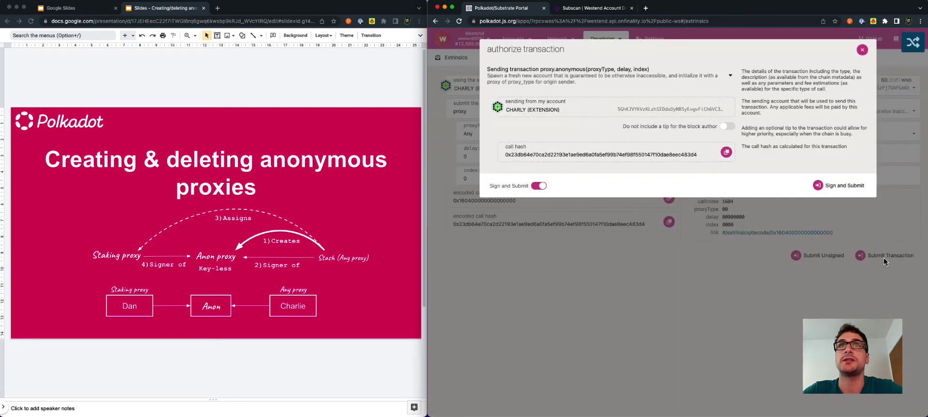
pyautogui.click(850, 193)
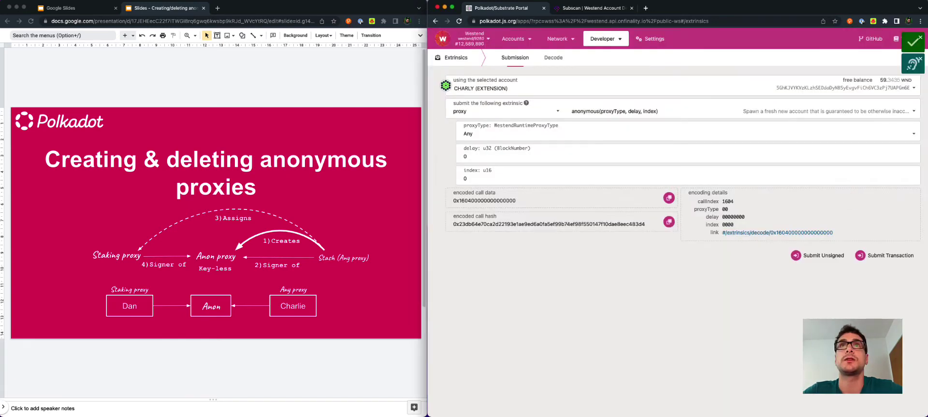
pyautogui.moveTo(515, 39)
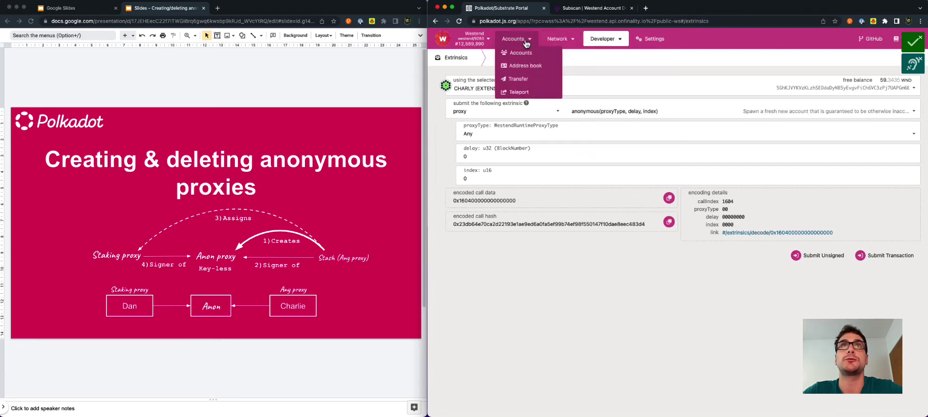
pyautogui.click(526, 55)
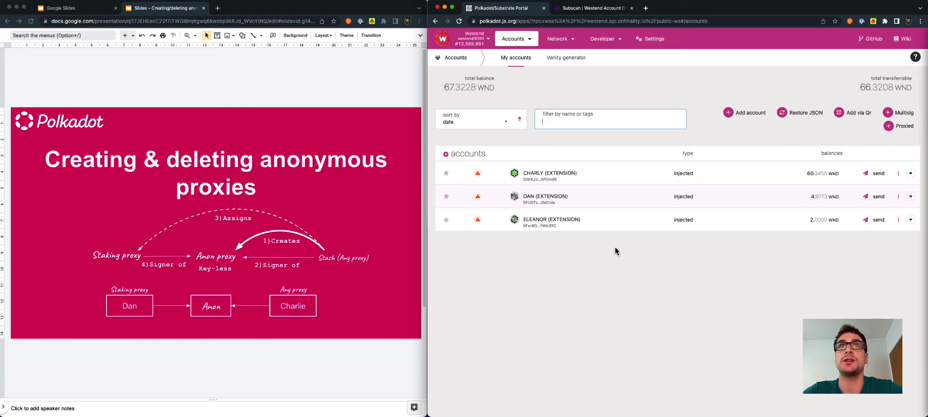
# Copy CHARLY's address and look it up in Subscan's search.
pyautogui.click(516, 176)
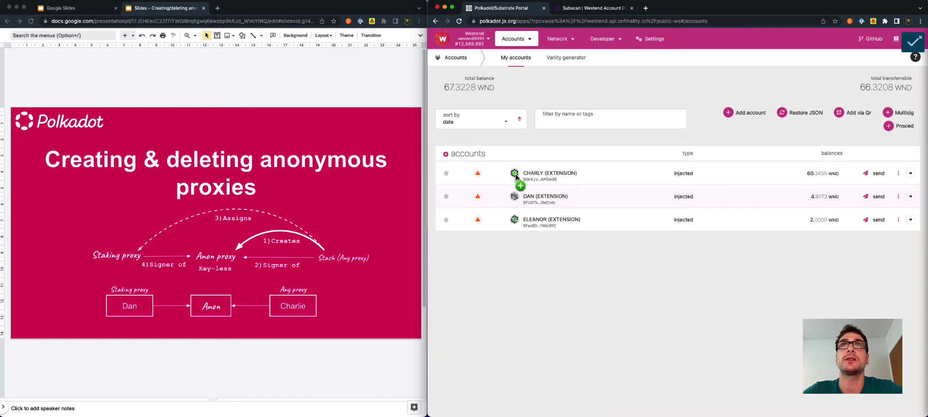
pyautogui.click(602, 9)
pyautogui.scroll(3, 603, 94)
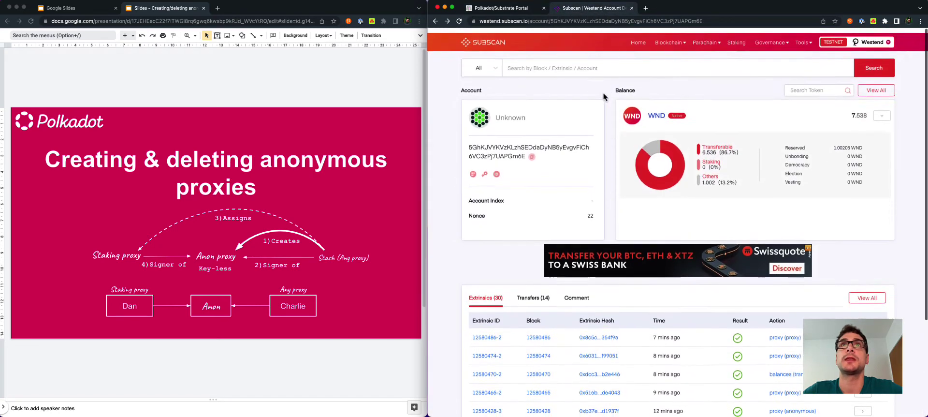
pyautogui.click(594, 67)
pyautogui.write('5GhKJVYKVzKLzhSEDdaDyNB5yEvgvFiCh6VC3zPj7UAPGm6E')
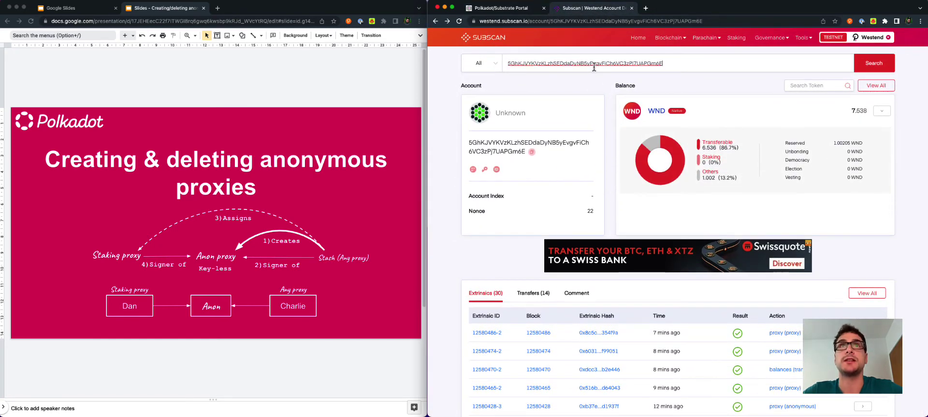
pyautogui.click(784, 86)
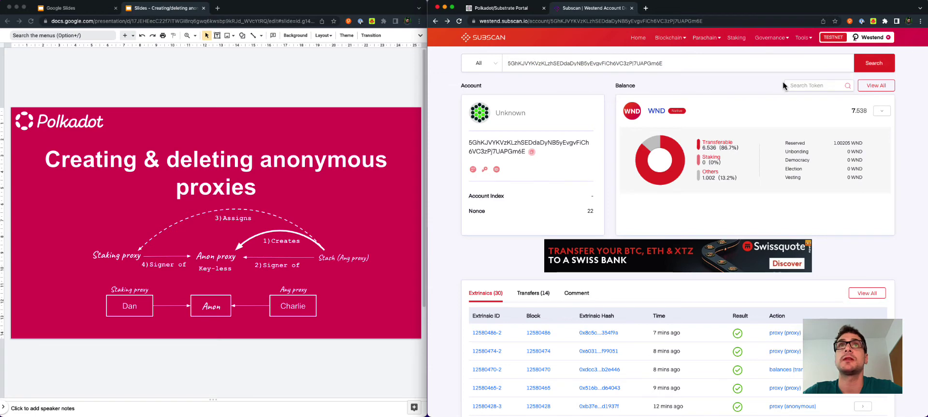
pyautogui.scroll(-3, 692, 148)
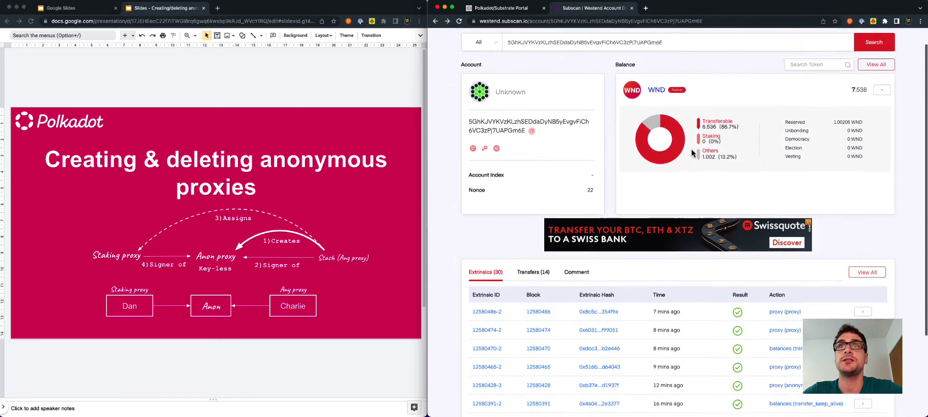
pyautogui.scroll(-3, 676, 176)
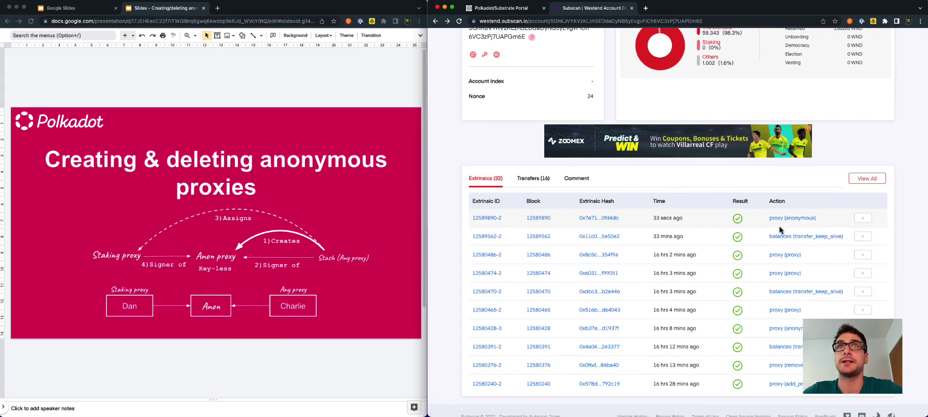
# Copy the new anonymous account's address from the latest extrinsic's AnonymousCreated event.
pyautogui.click(489, 218)
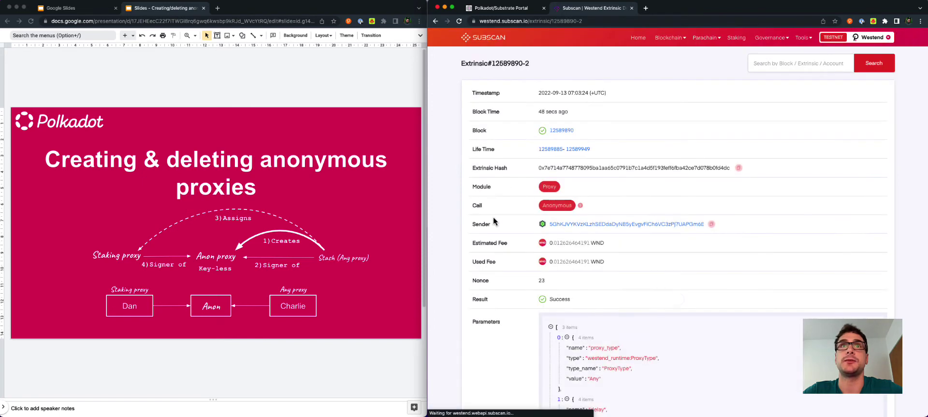
pyautogui.scroll(-5, 539, 237)
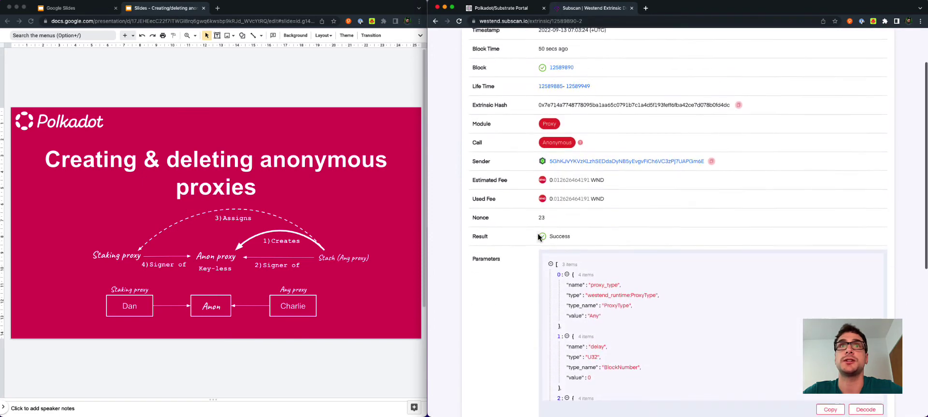
pyautogui.scroll(-4, 539, 237)
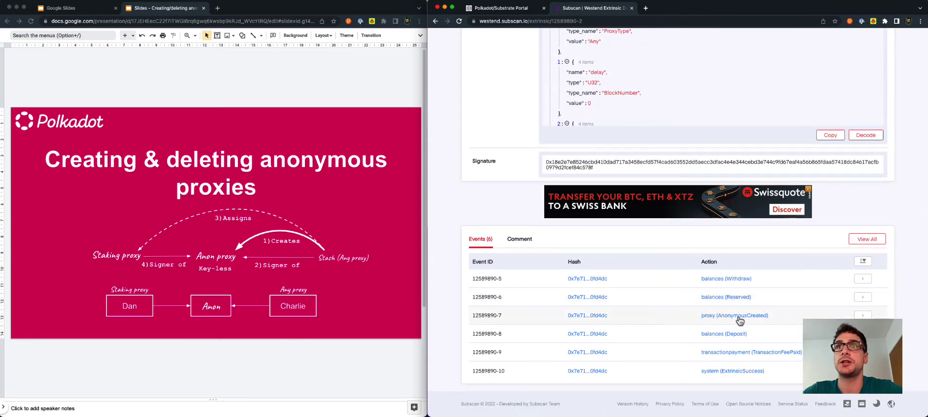
pyautogui.click(862, 315)
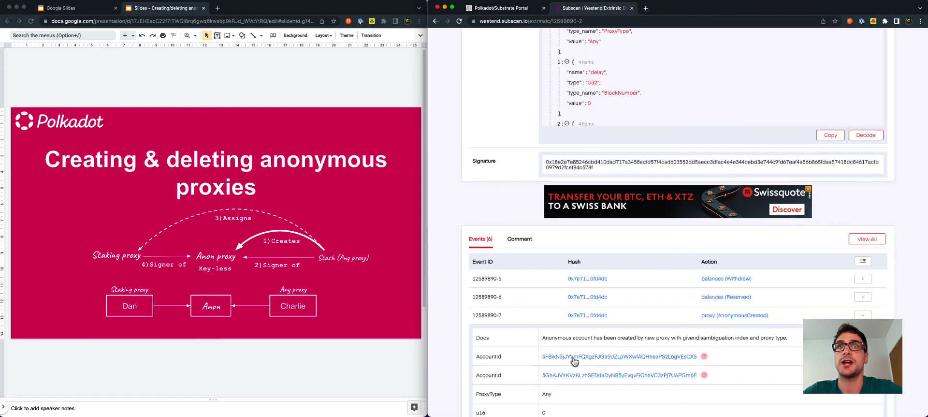
pyautogui.click(704, 358)
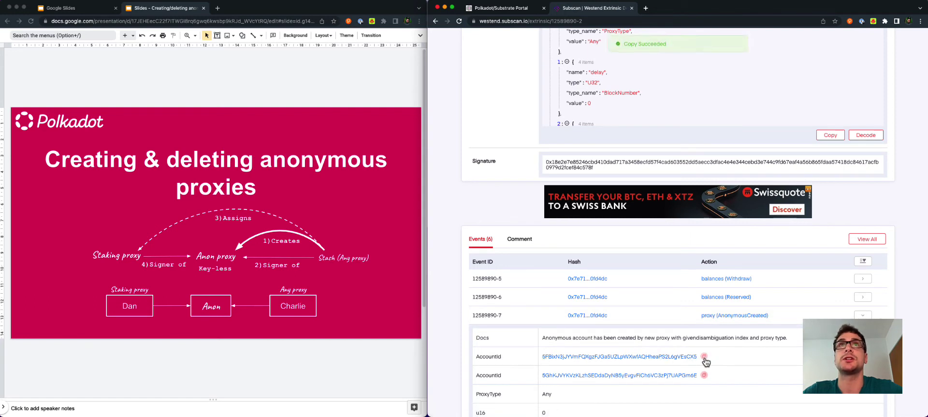
pyautogui.click(521, 9)
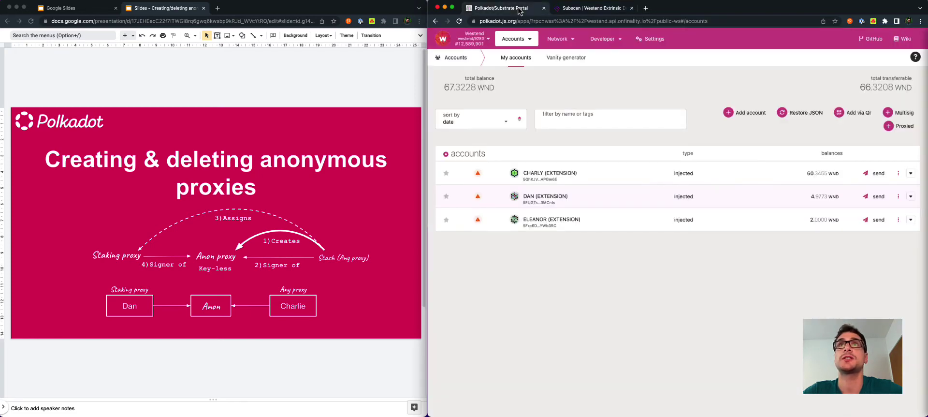
# Add the copied anonymous address as proxied account ANON and check its proxy overview.
pyautogui.click(905, 126)
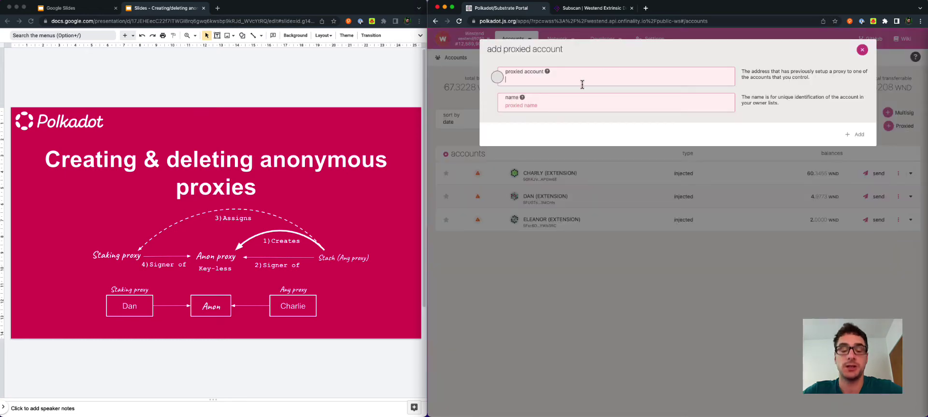
pyautogui.press('super+v')
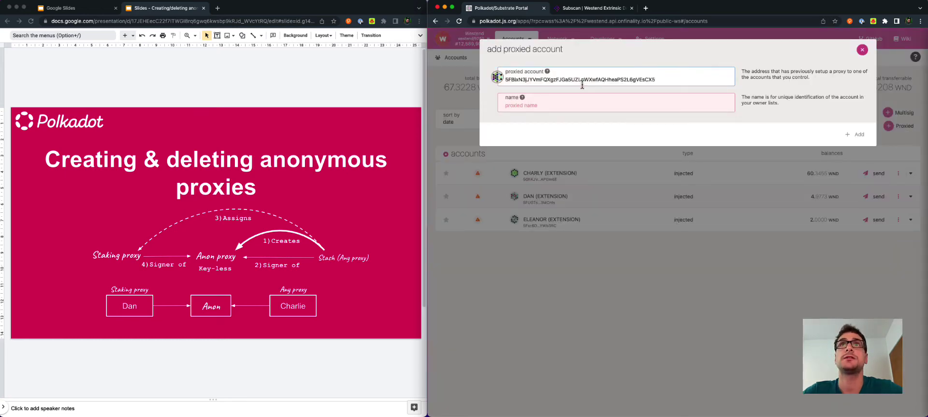
pyautogui.click(540, 105)
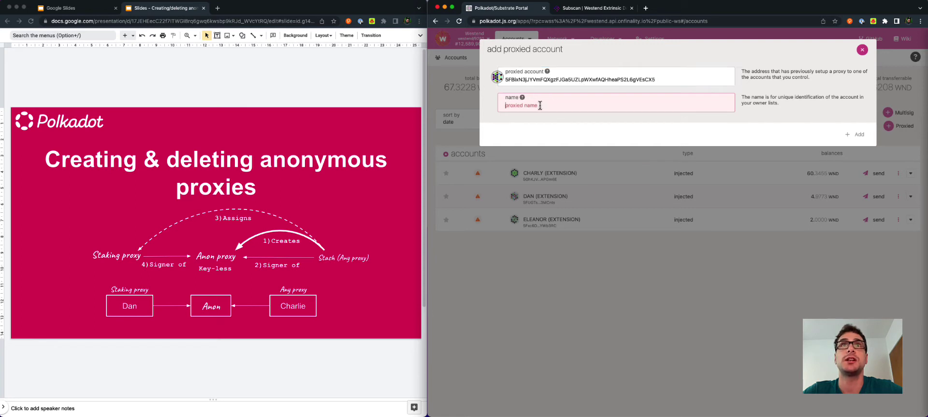
pyautogui.write('A')
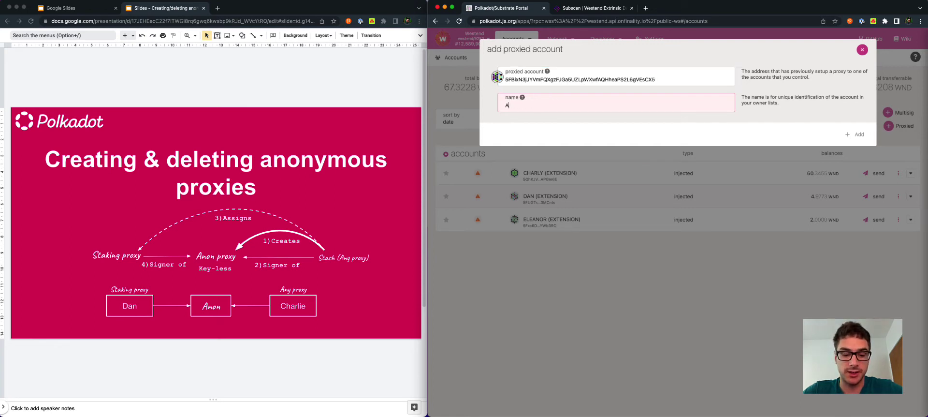
pyautogui.write('NON')
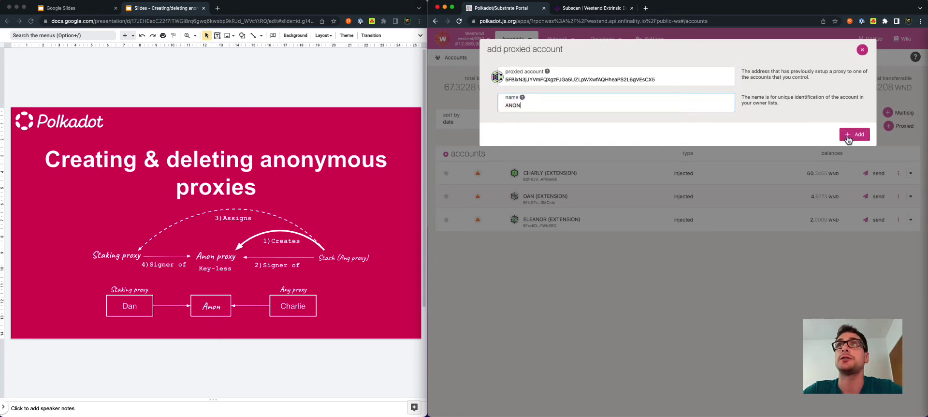
pyautogui.click(857, 136)
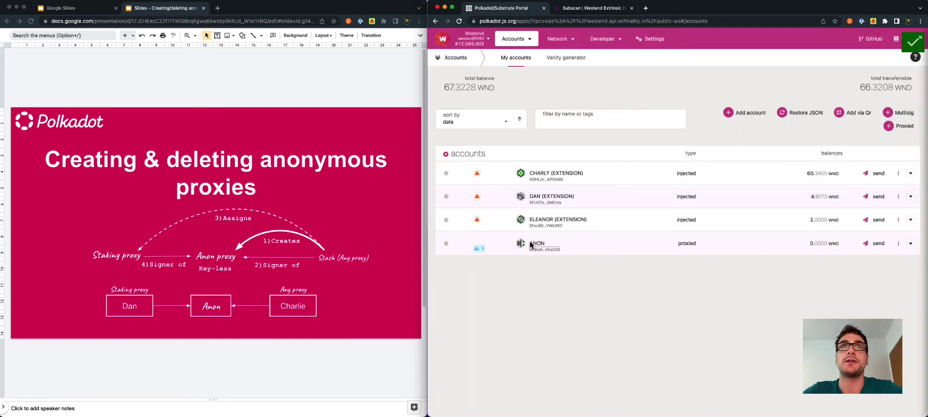
pyautogui.click(481, 247)
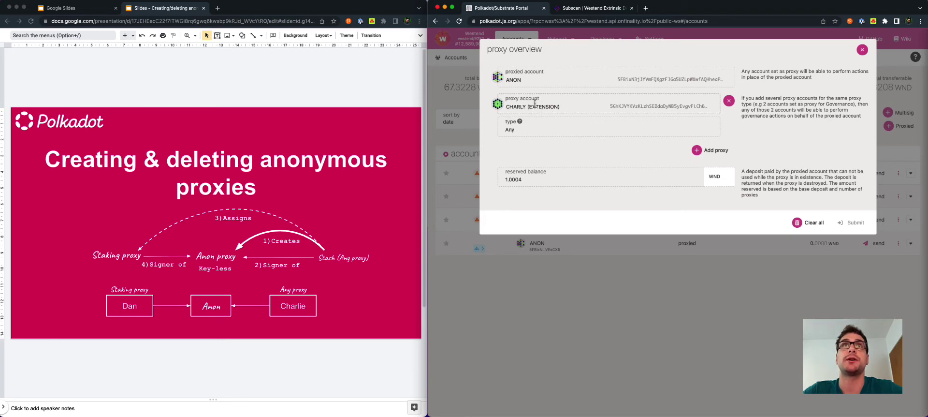
pyautogui.click(863, 49)
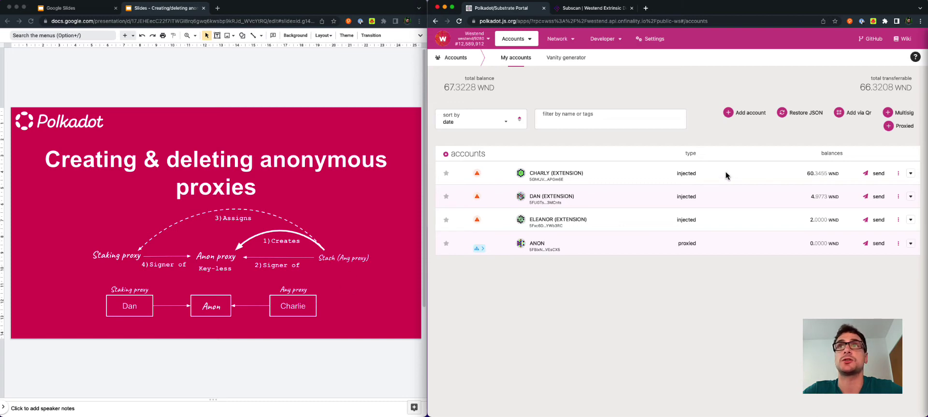
# Transfer 50 WND from CHARLY to ANON.
pyautogui.click(878, 173)
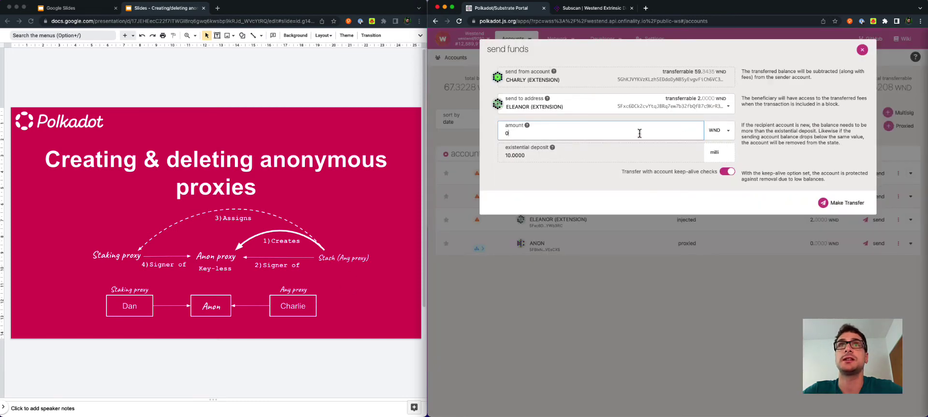
pyautogui.click(652, 111)
pyautogui.click(535, 136)
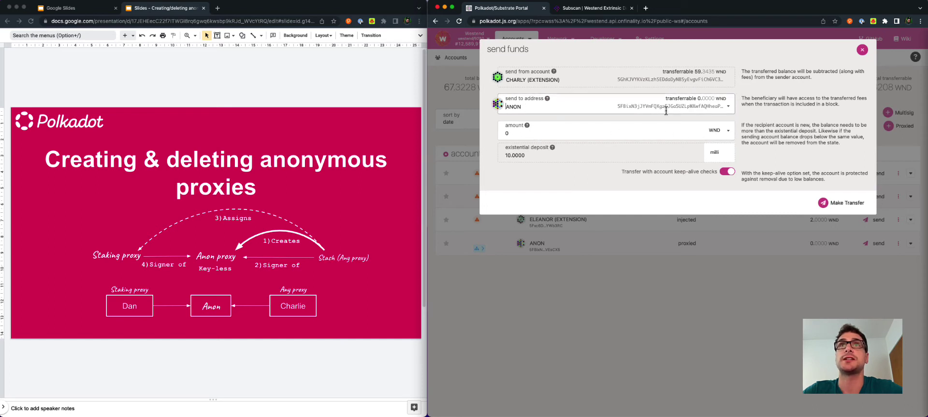
pyautogui.click(576, 135)
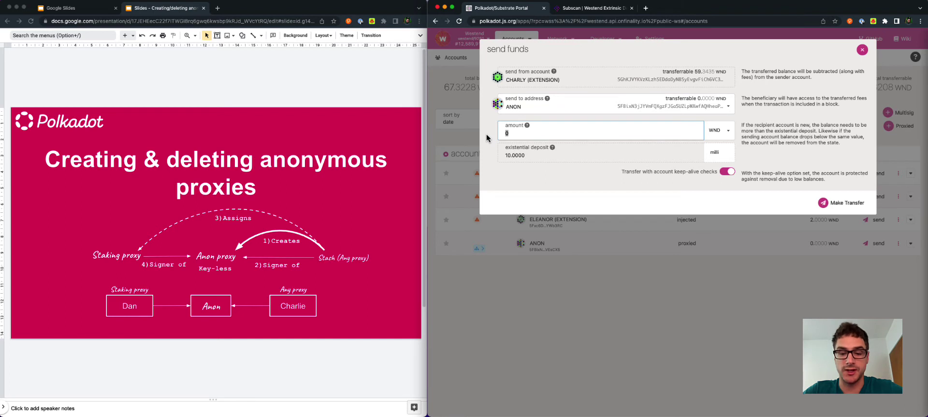
pyautogui.write('50')
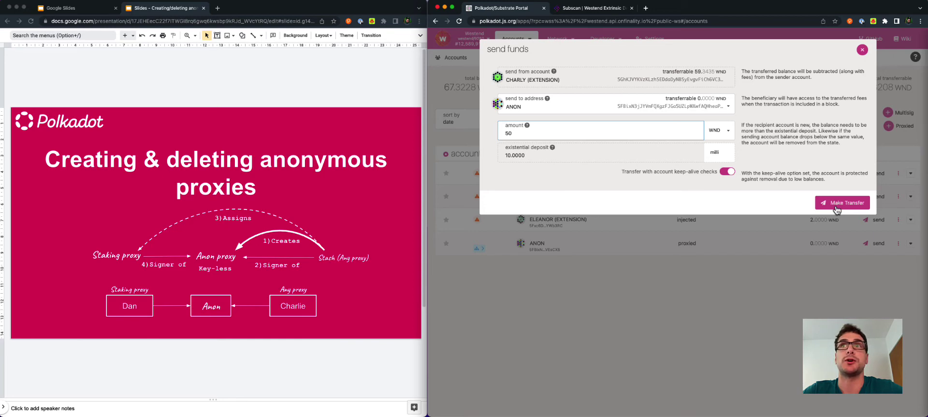
pyautogui.click(837, 209)
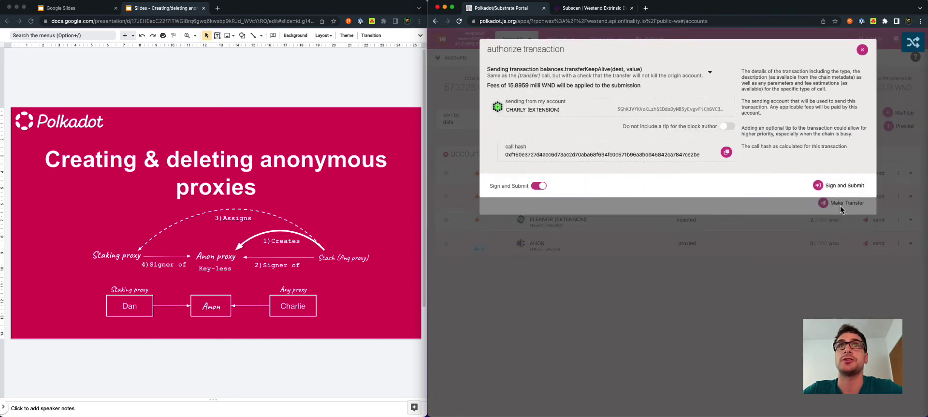
pyautogui.click(839, 186)
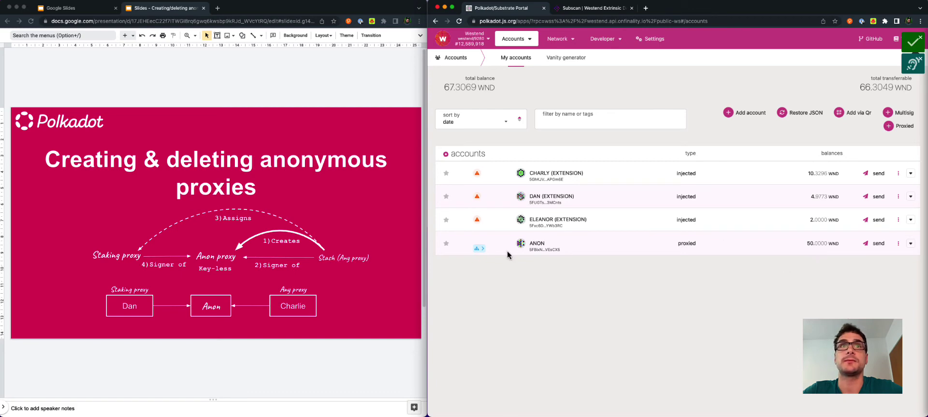
pyautogui.click(481, 247)
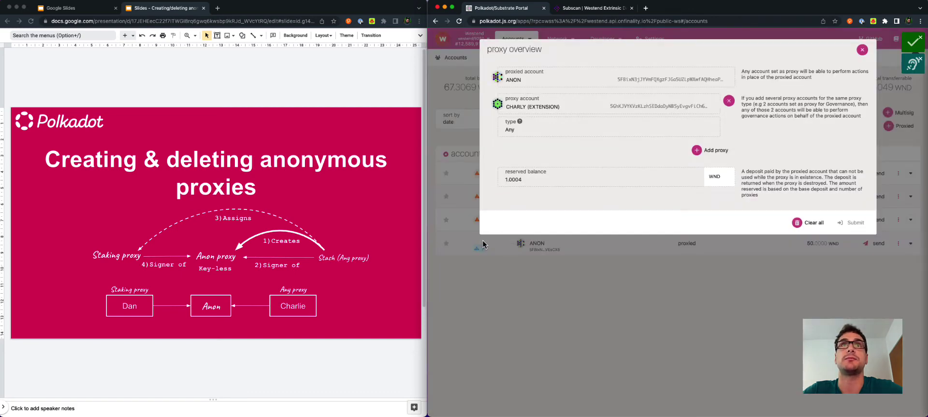
# Add DAN (EXTENSION) as a Staking proxy for ANON and submit the change.
pyautogui.click(701, 151)
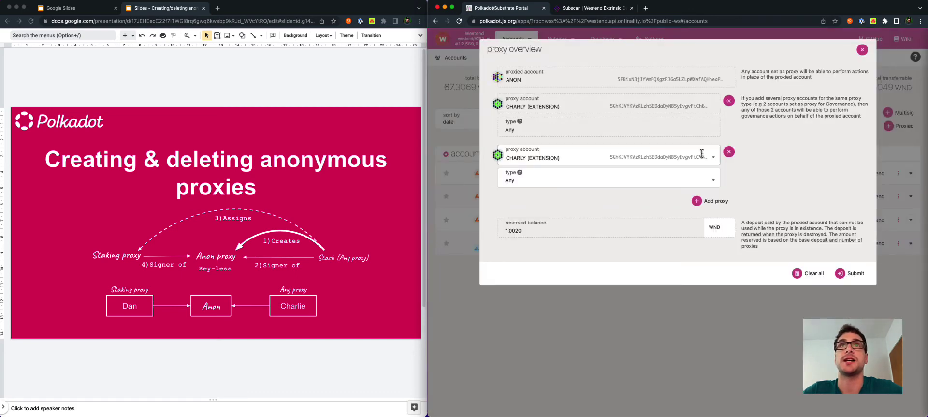
pyautogui.click(714, 157)
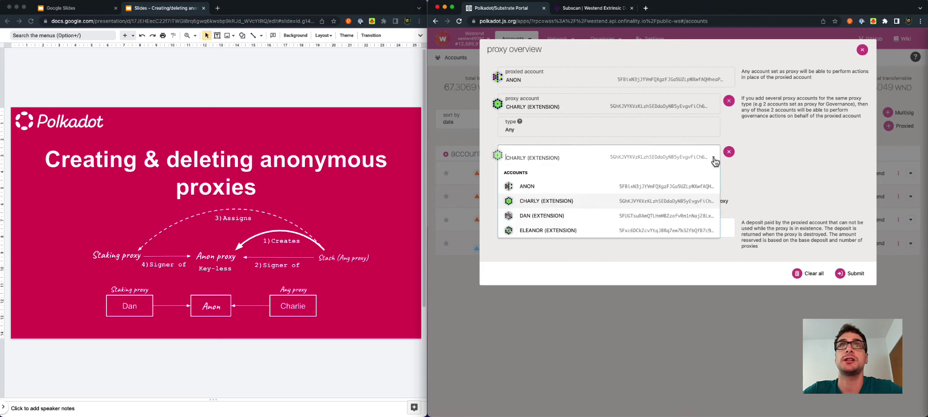
pyautogui.click(530, 218)
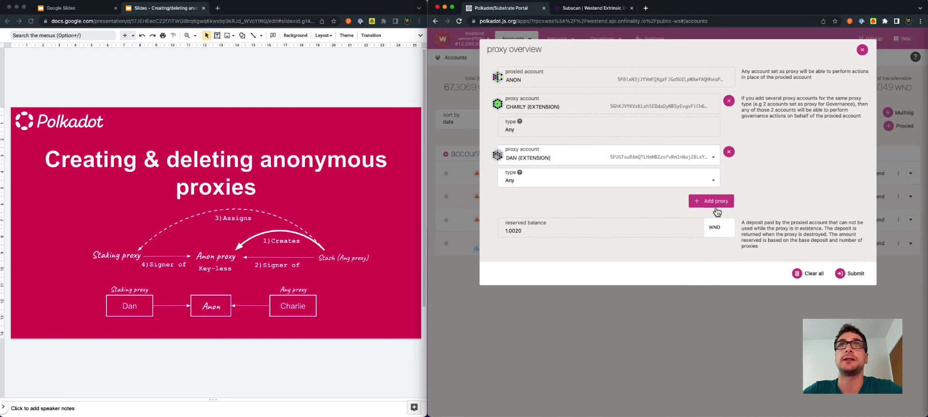
pyautogui.click(710, 184)
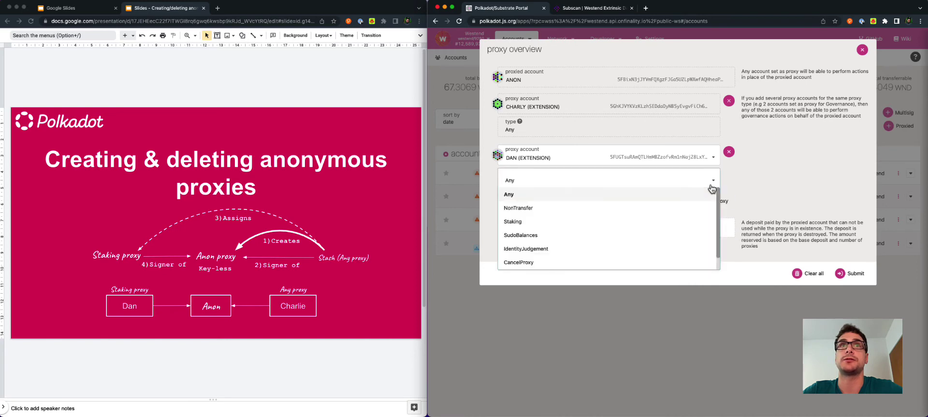
pyautogui.click(537, 224)
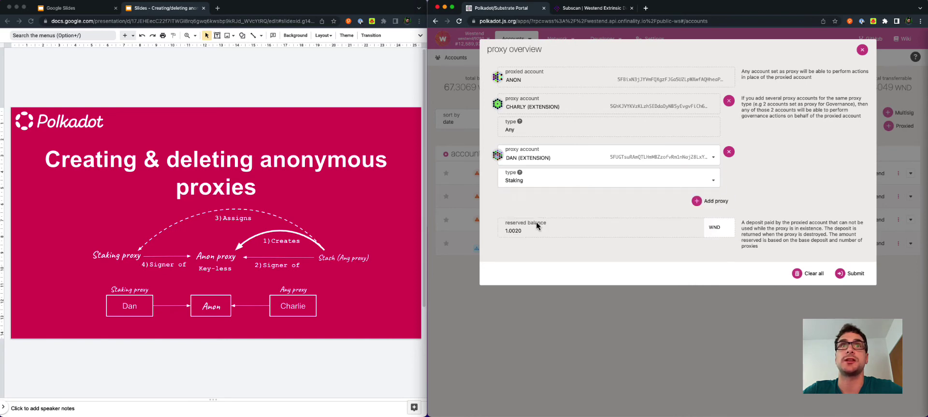
pyautogui.click(850, 274)
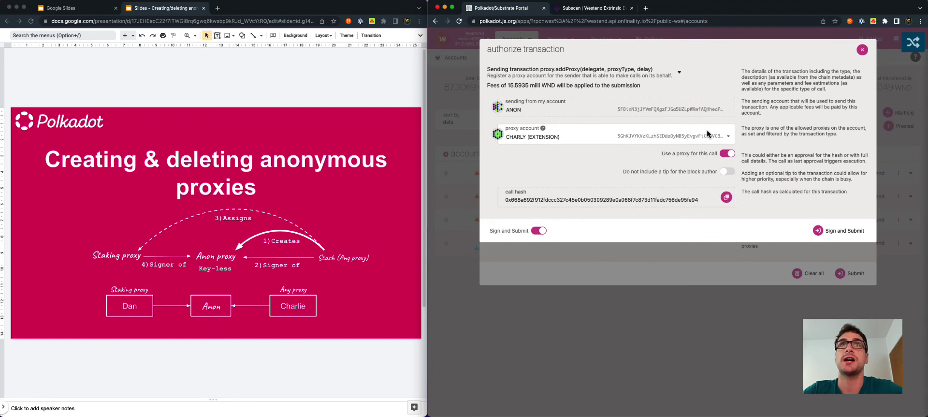
# Sign the addProxy call through CHARLY (EXTENSION) and verify DAN appears as ANON's Staking proxy.
pyautogui.click(580, 137)
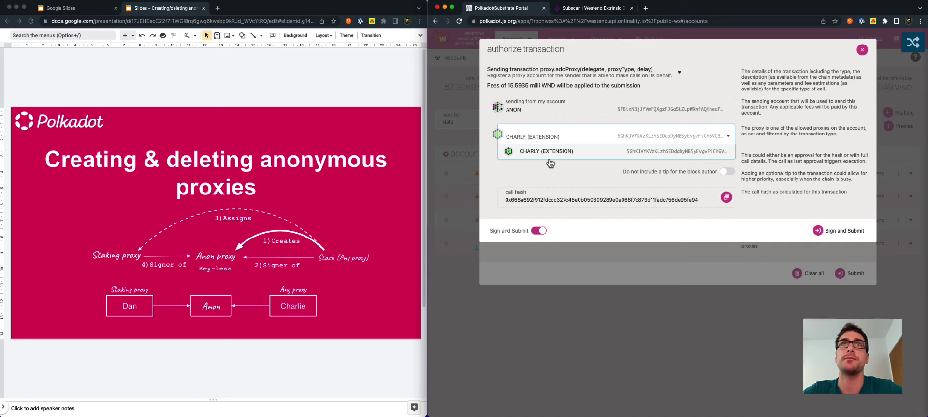
pyautogui.click(554, 152)
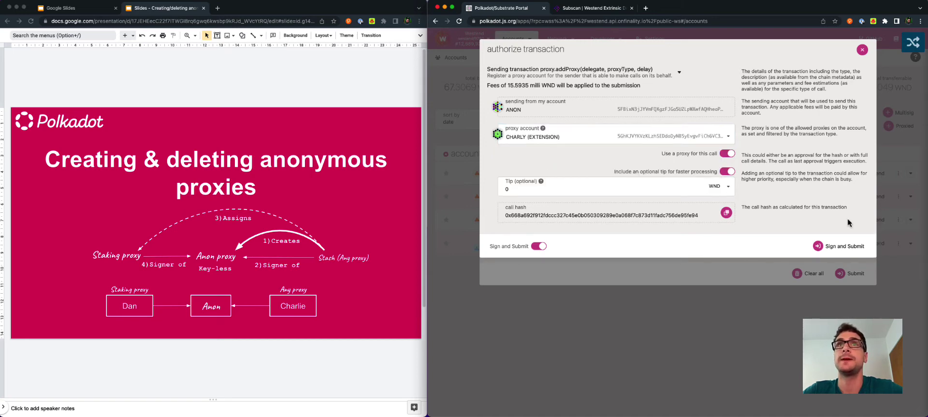
pyautogui.click(855, 252)
pyautogui.click(478, 243)
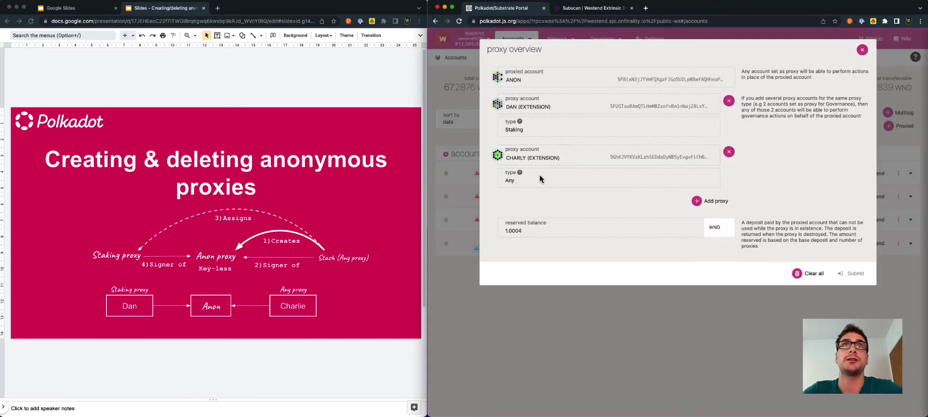
# Close the proxy overview so ANON's row shows 2 proxies set.
pyautogui.click(523, 160)
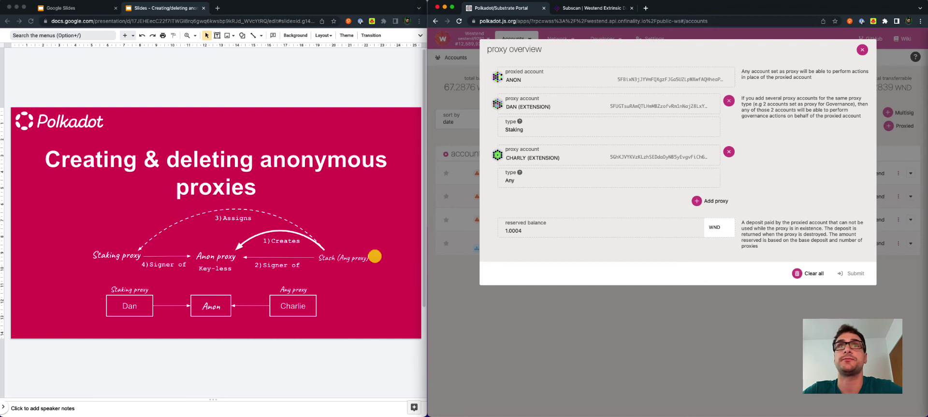
pyautogui.press('Escape')
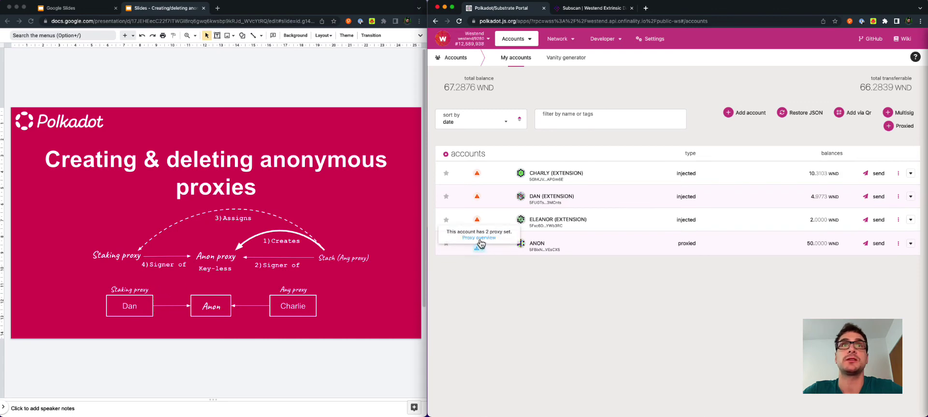
# Remove DAN's Staking proxy from ANON and confirm only CHARLY's Any proxy remains.
pyautogui.click(479, 238)
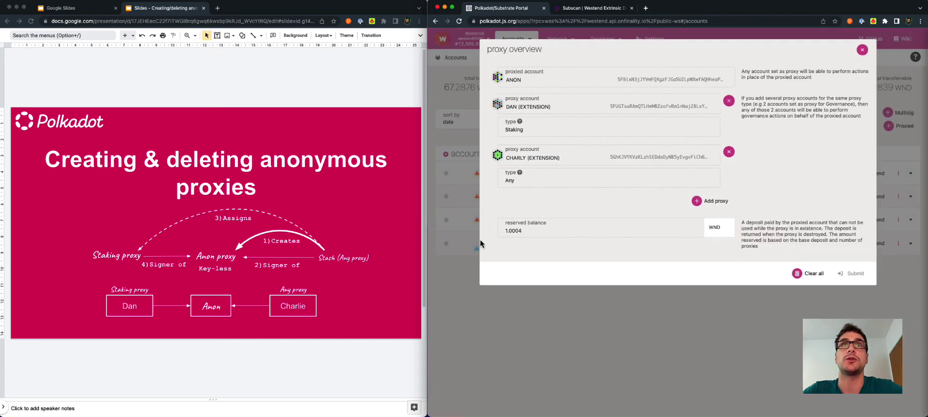
pyautogui.click(728, 103)
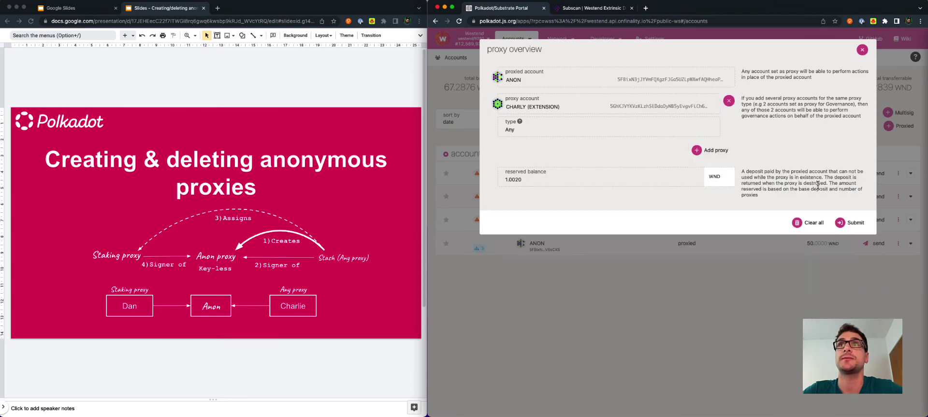
pyautogui.click(844, 221)
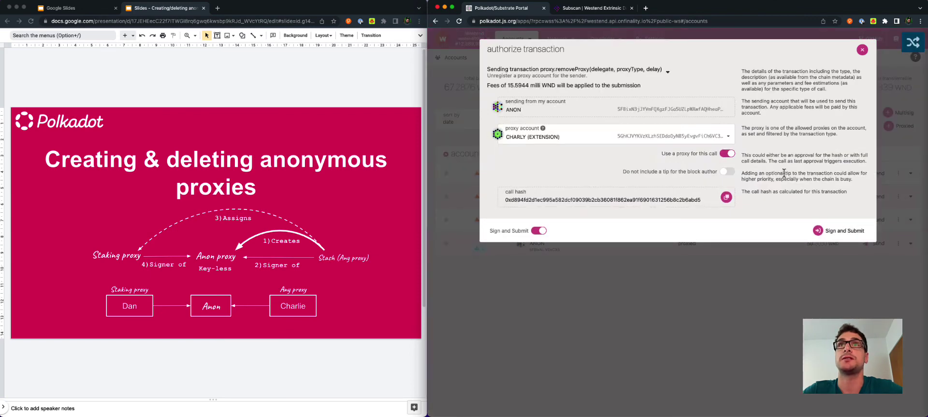
pyautogui.click(834, 232)
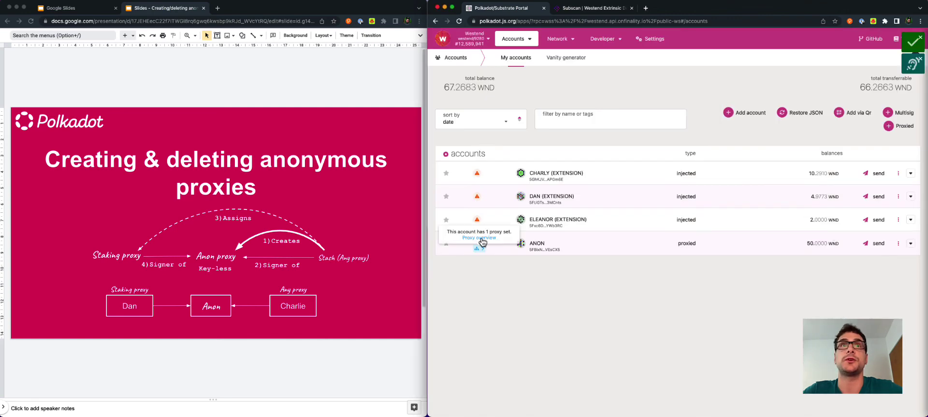
pyautogui.click(479, 248)
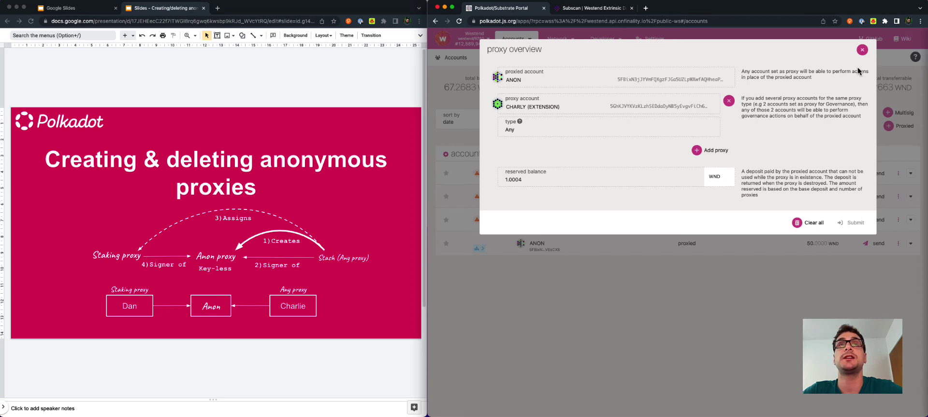
pyautogui.click(862, 51)
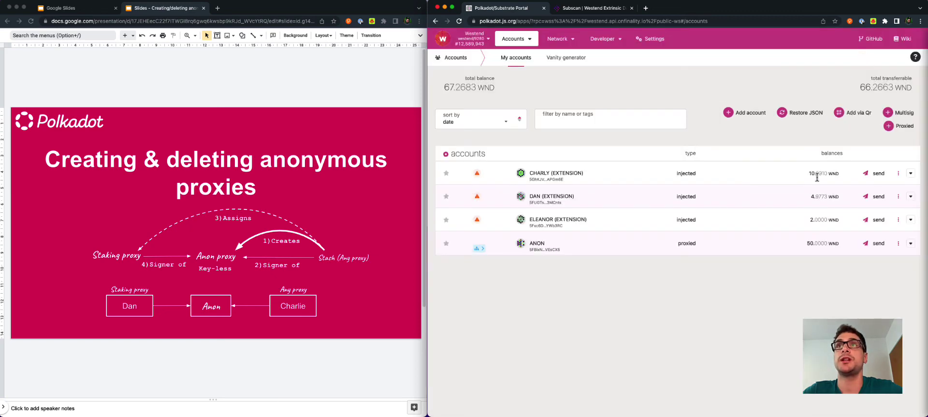
# Send ANON's full balance to CHARLY with keep-alive off and the sender reaped.
pyautogui.click(872, 244)
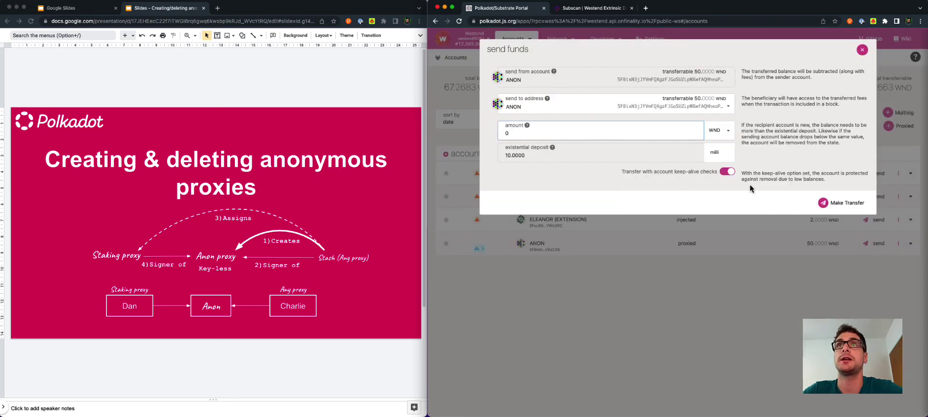
pyautogui.click(728, 107)
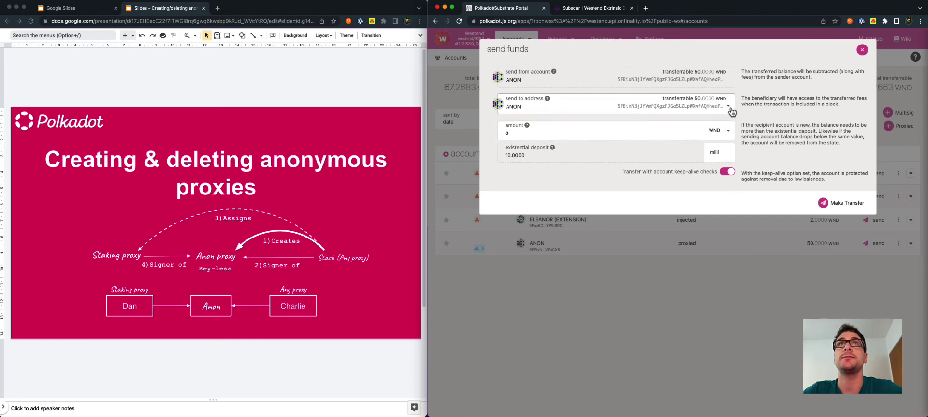
pyautogui.click(582, 154)
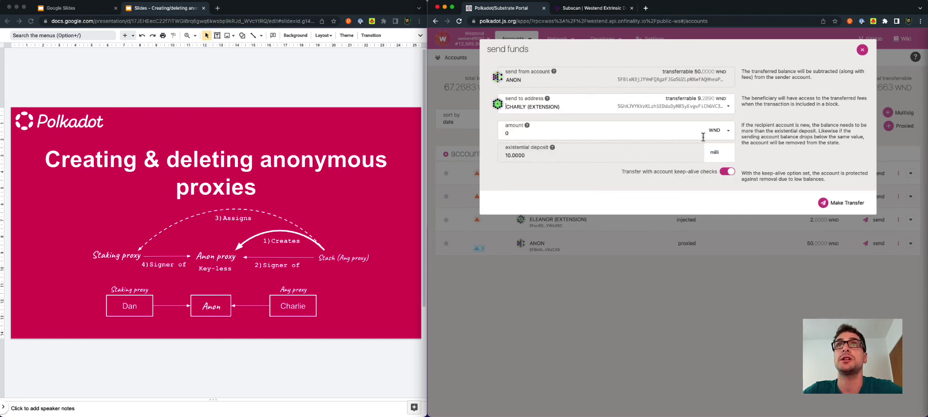
pyautogui.click(728, 172)
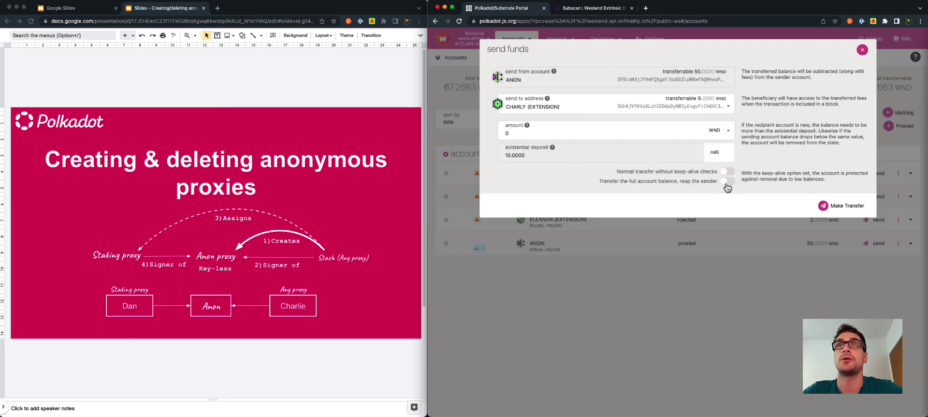
pyautogui.click(727, 182)
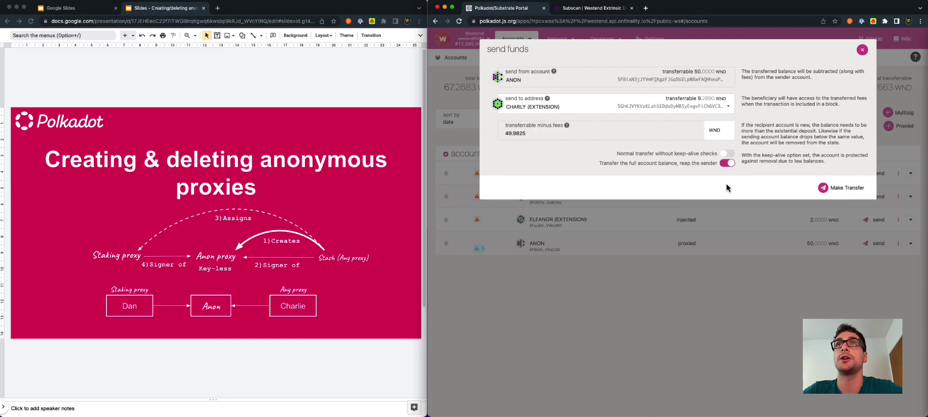
pyautogui.click(832, 190)
pyautogui.click(839, 226)
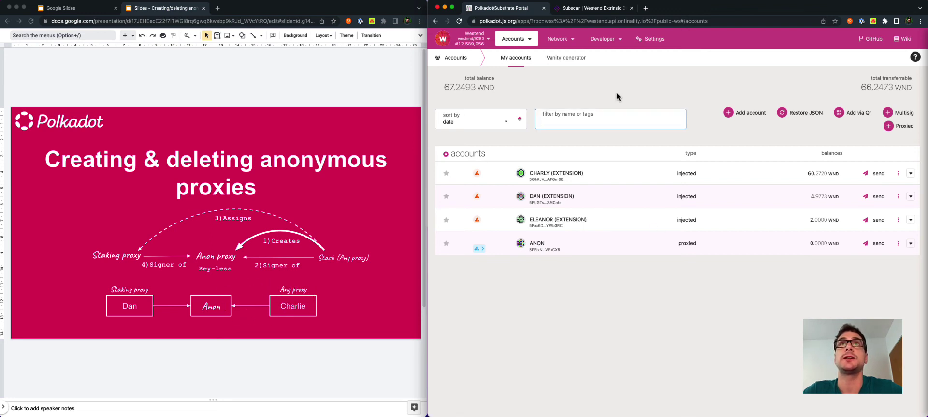
# In Developer > Extrinsics, pick the proxy module and its killAnonymous call for ANON.
pyautogui.moveTo(605, 40)
pyautogui.click(610, 68)
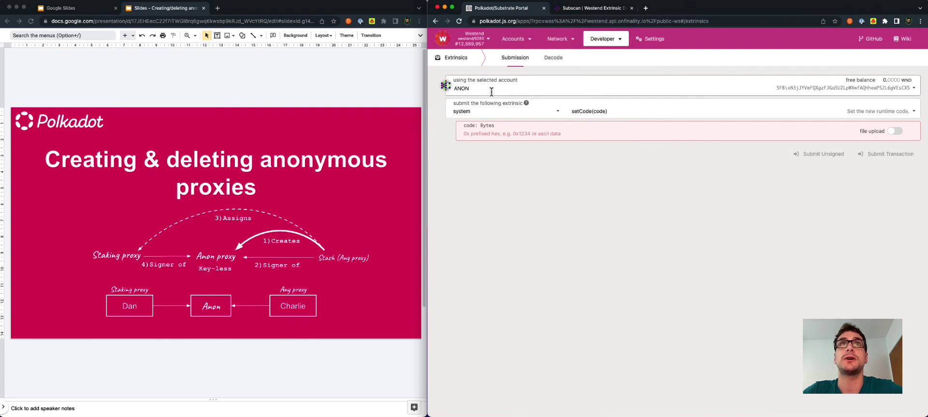
pyautogui.click(558, 116)
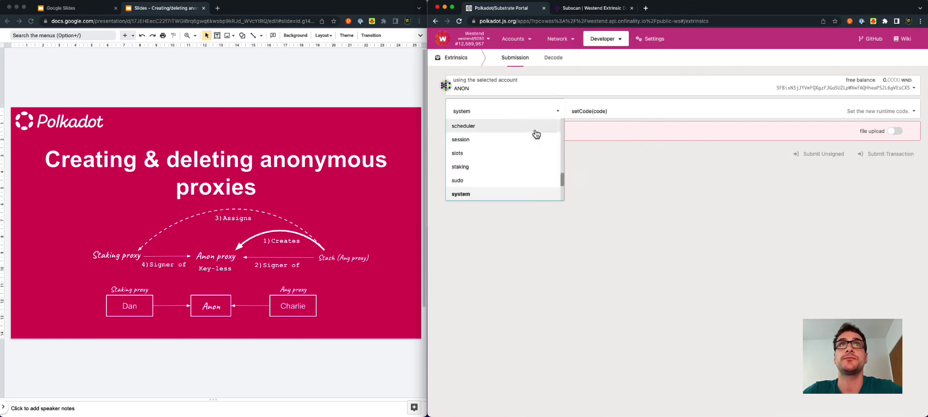
pyautogui.scroll(-10, 517, 165)
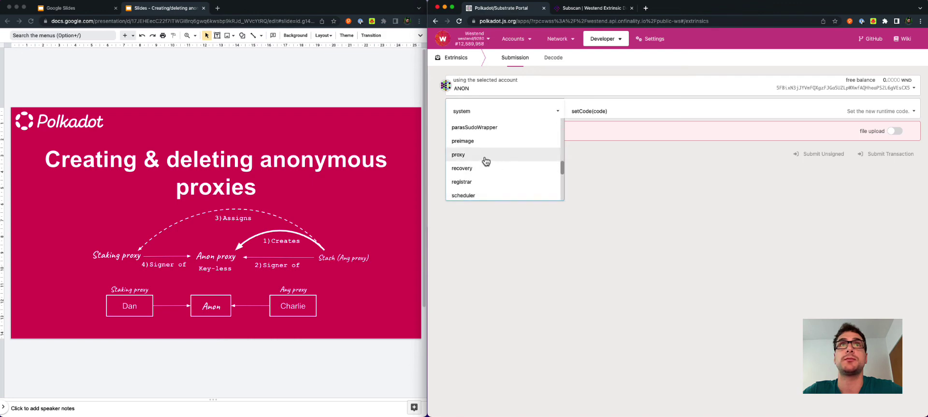
pyautogui.click(513, 154)
pyautogui.click(597, 112)
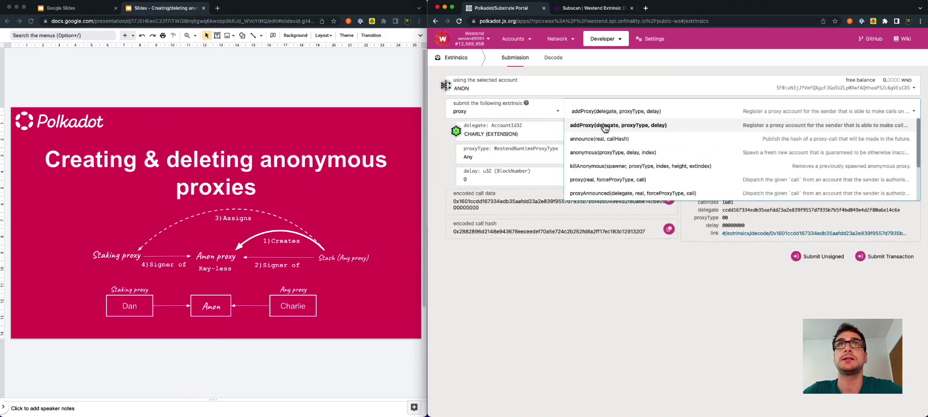
pyautogui.click(607, 167)
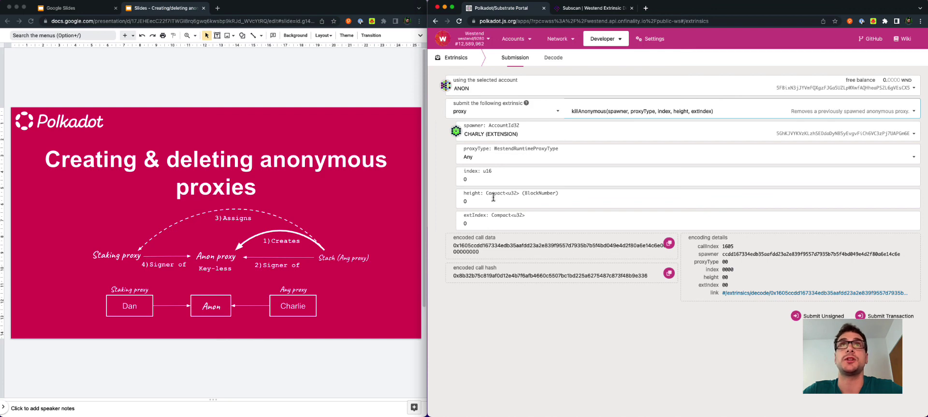
# In Subscan, select the proxy (anonymous) creation's extrinsic ID 12589890-2.
pyautogui.click(586, 8)
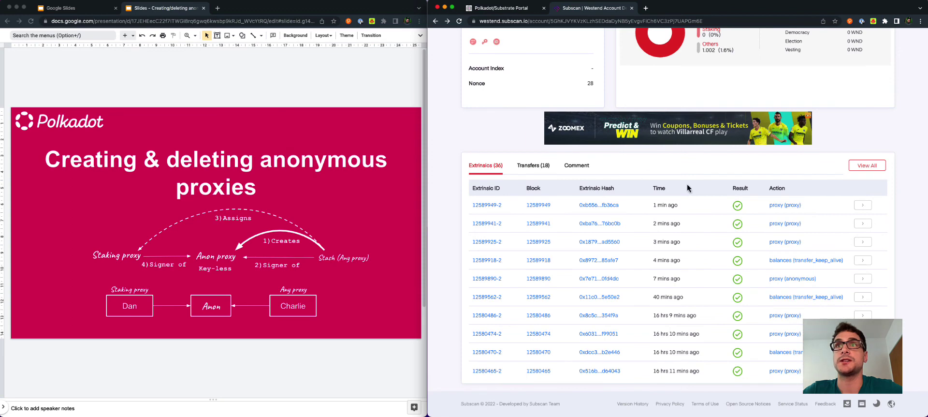
pyautogui.moveTo(655, 281)
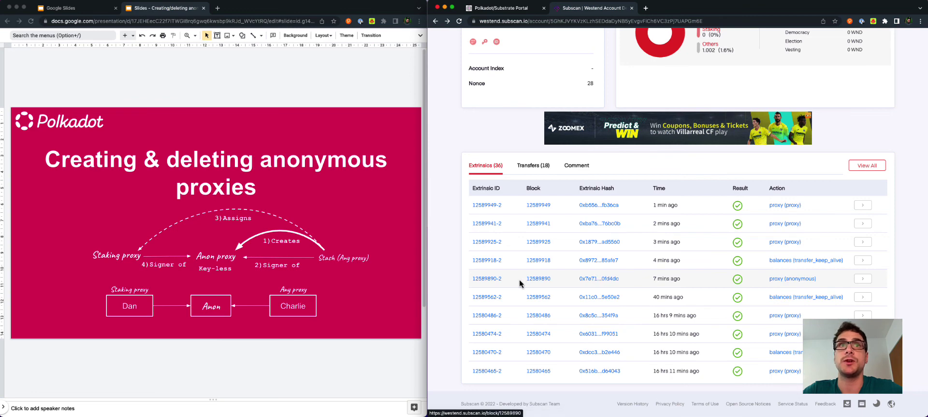
pyautogui.moveTo(504, 280); pyautogui.dragTo(474, 281)
pyautogui.press('cmd+c')
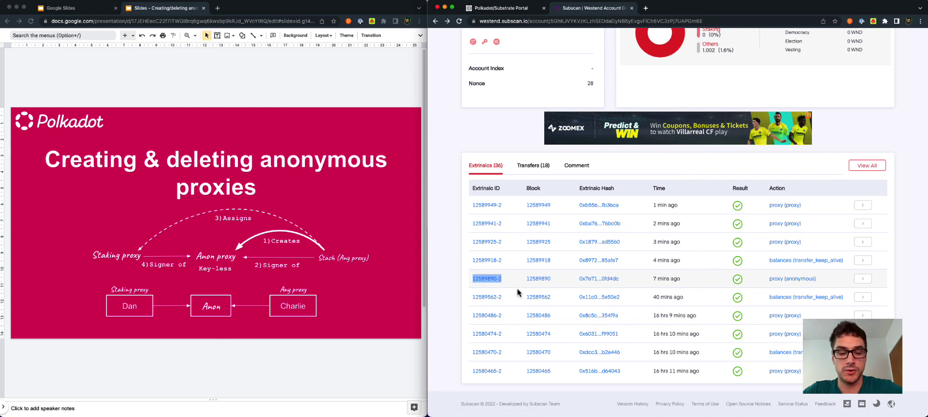
# Set height to 12589890 and extIndex to 2, then sign and submit killAnonymous.
pyautogui.click(508, 13)
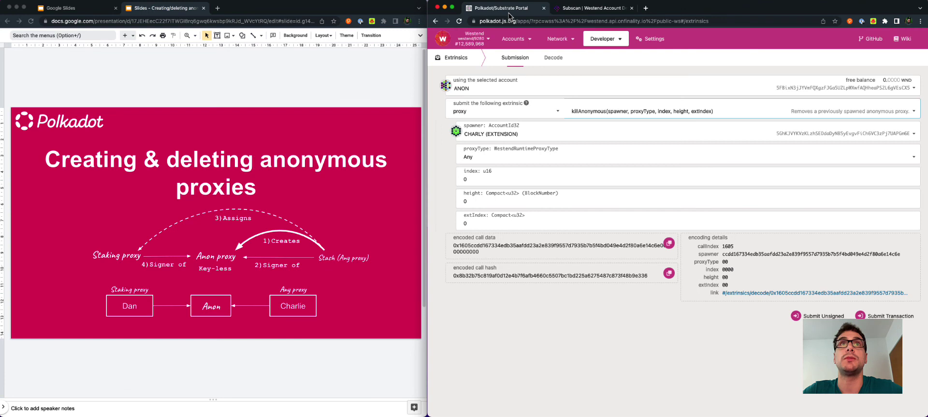
pyautogui.click(474, 201)
pyautogui.press('cmd+v')
pyautogui.click(476, 224)
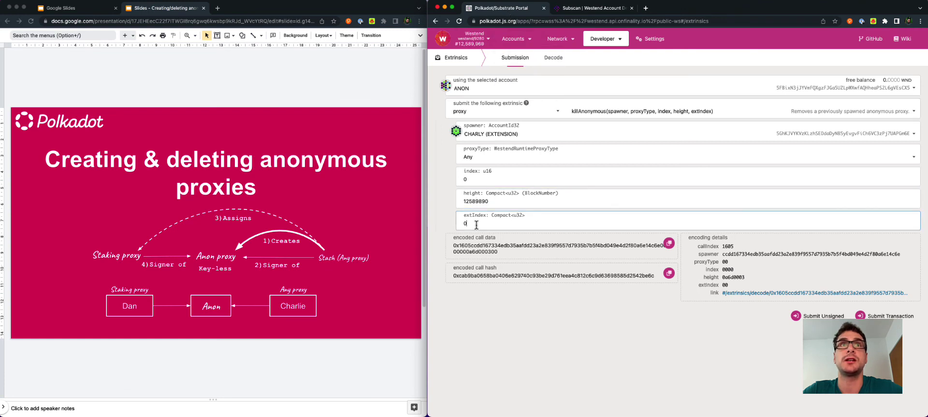
pyautogui.press('BackSpace')
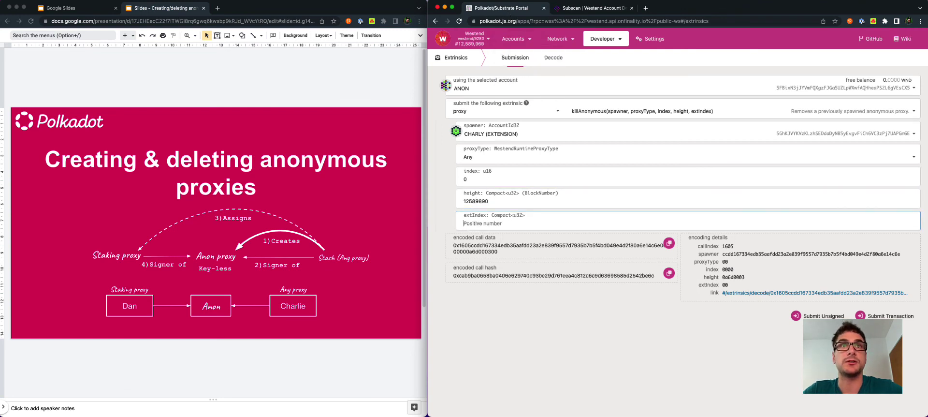
pyautogui.write('2')
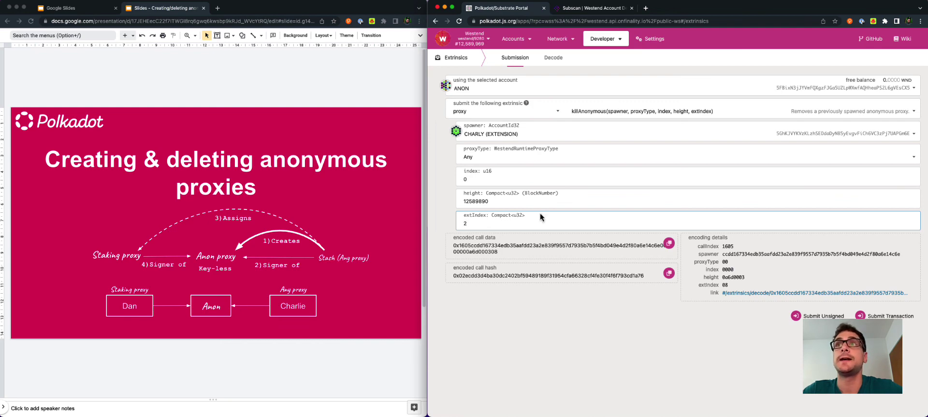
pyautogui.click(884, 316)
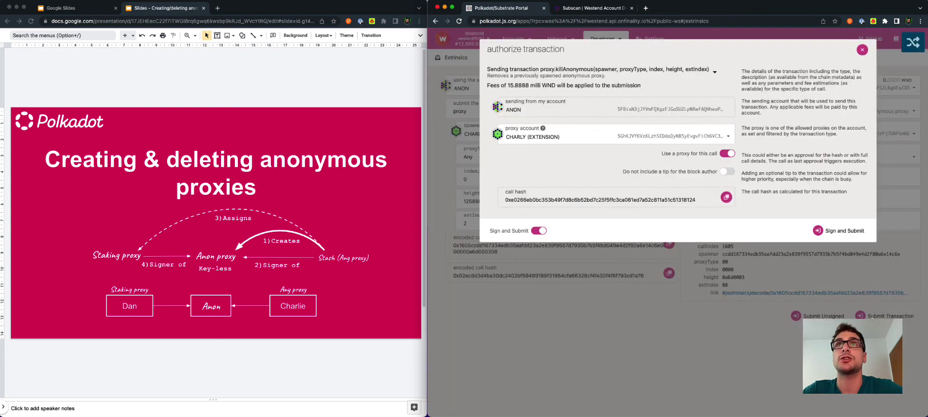
pyautogui.click(839, 230)
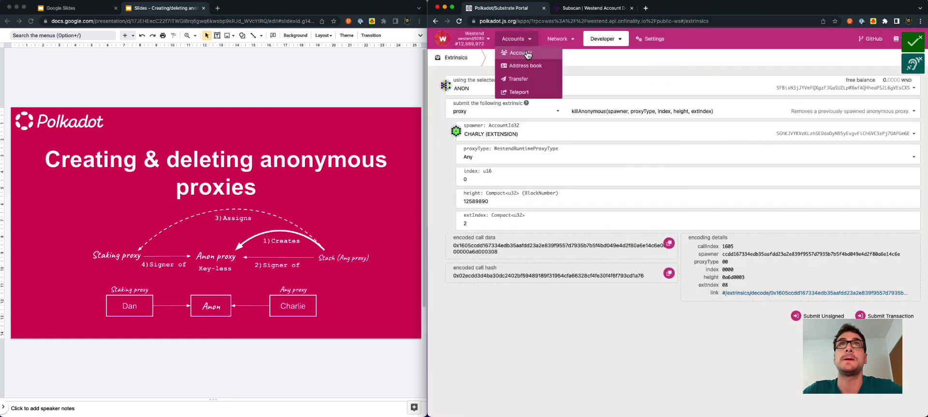
# Forget the ANON account from My accounts and confirm the removal.
pyautogui.click(520, 53)
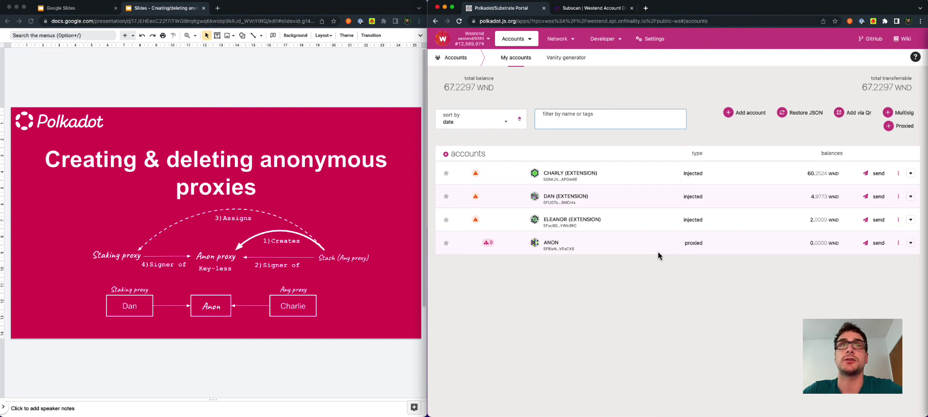
pyautogui.click(899, 245)
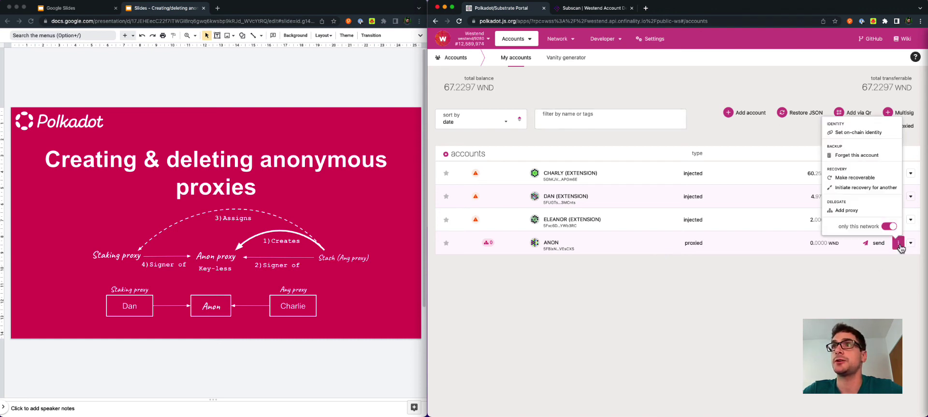
pyautogui.click(855, 154)
pyautogui.click(876, 136)
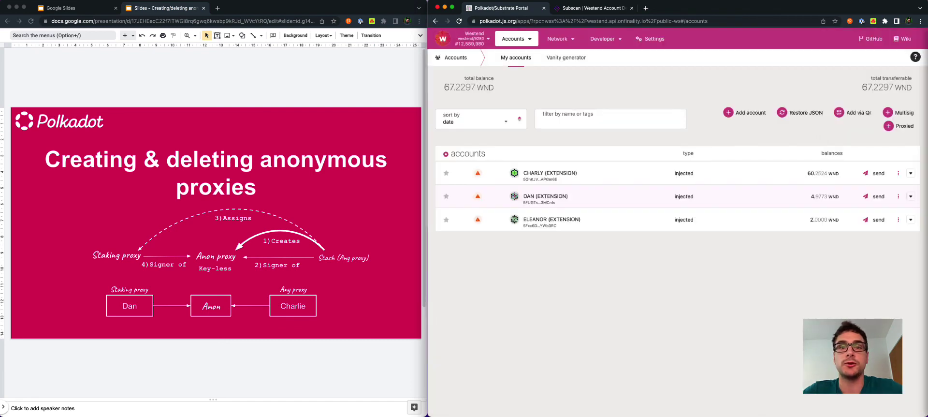